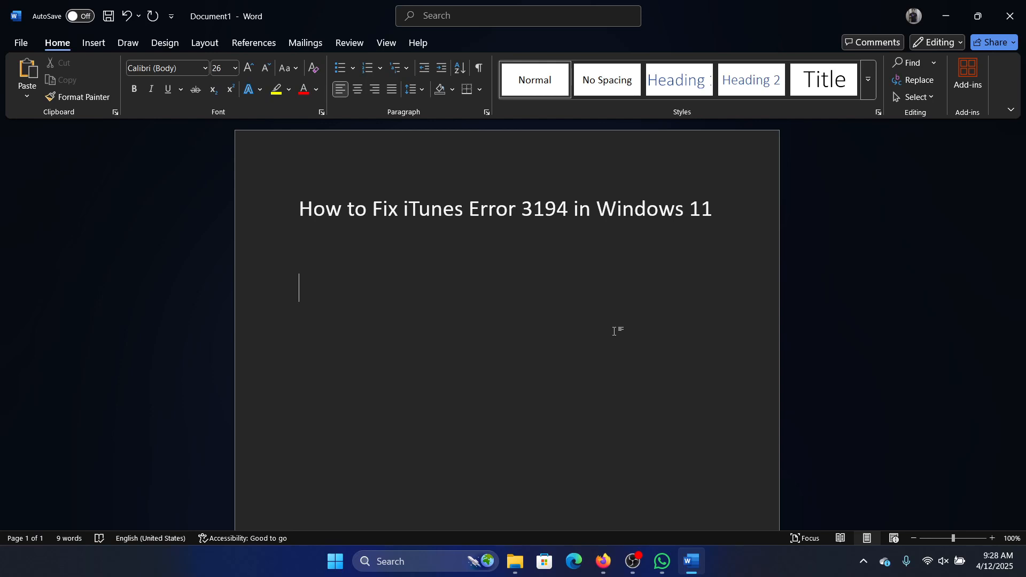
- Bring up the Windows search panel from the taskbar over the Word document
click(426, 560)
text(itunes)
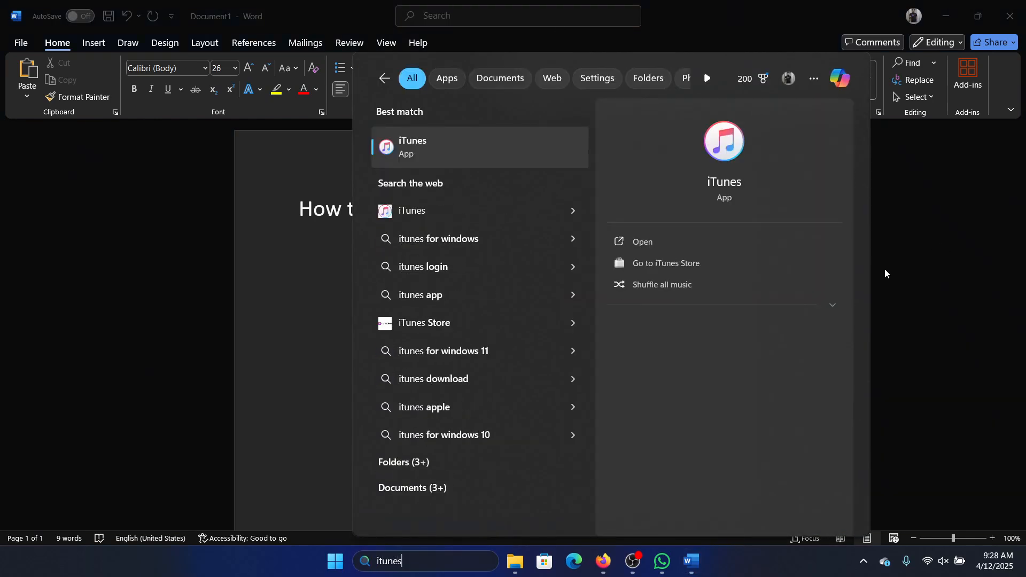
- Uninstall iTunes from the search result's actions and confirm the removal
click(831, 304)
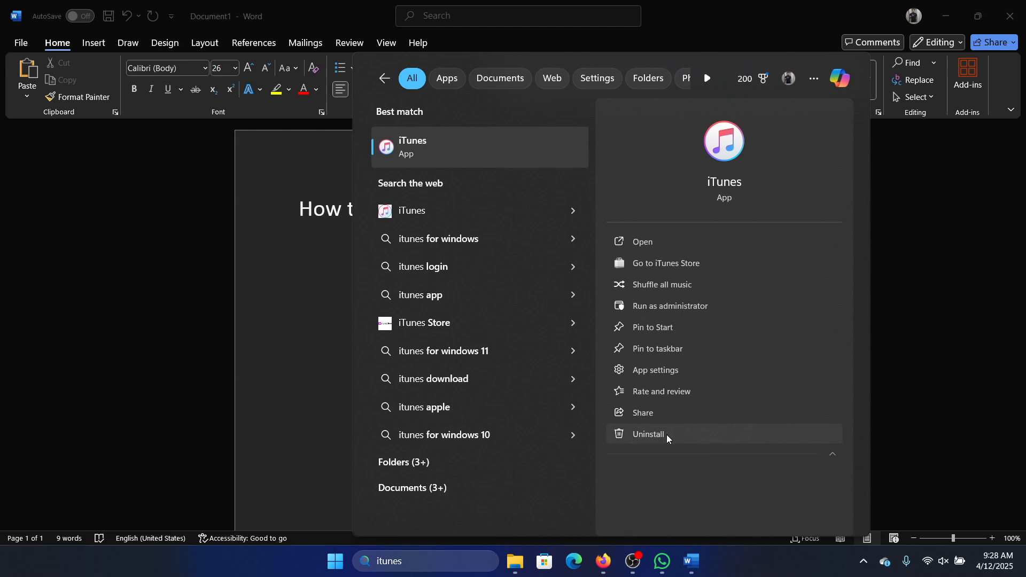
click(667, 434)
click(579, 314)
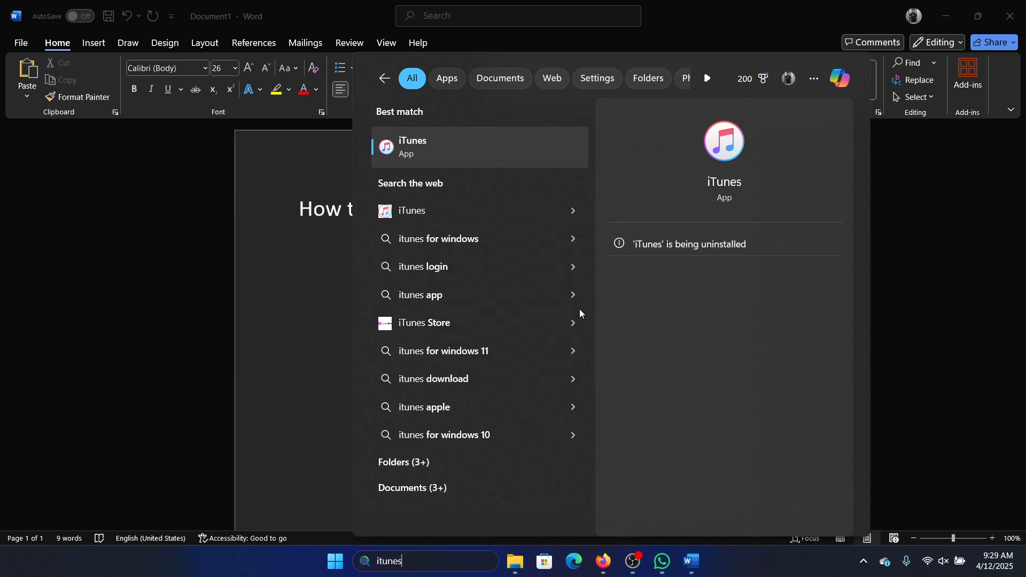
- Search Windows for 'store' and launch the Microsoft Store app
click(259, 317)
click(420, 553)
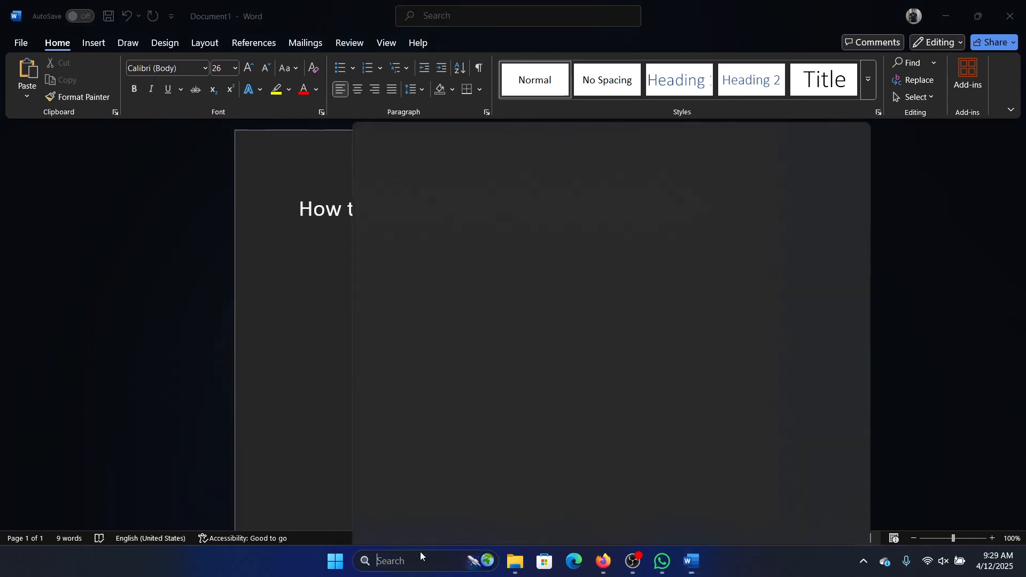
text(store)
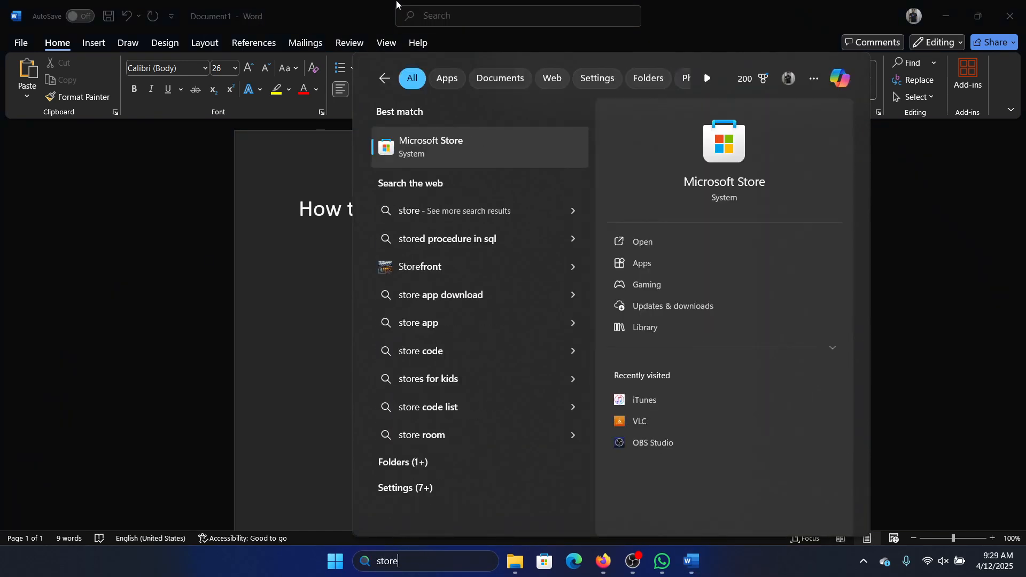
click(449, 145)
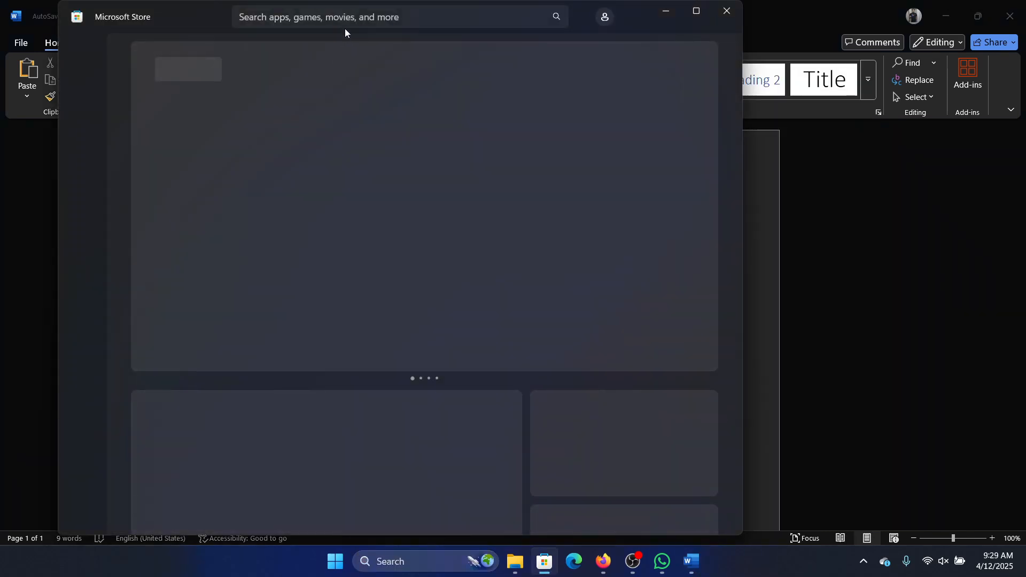
- Reinstall iTunes from its Store page until it offers Open, then close the Store
click(341, 19)
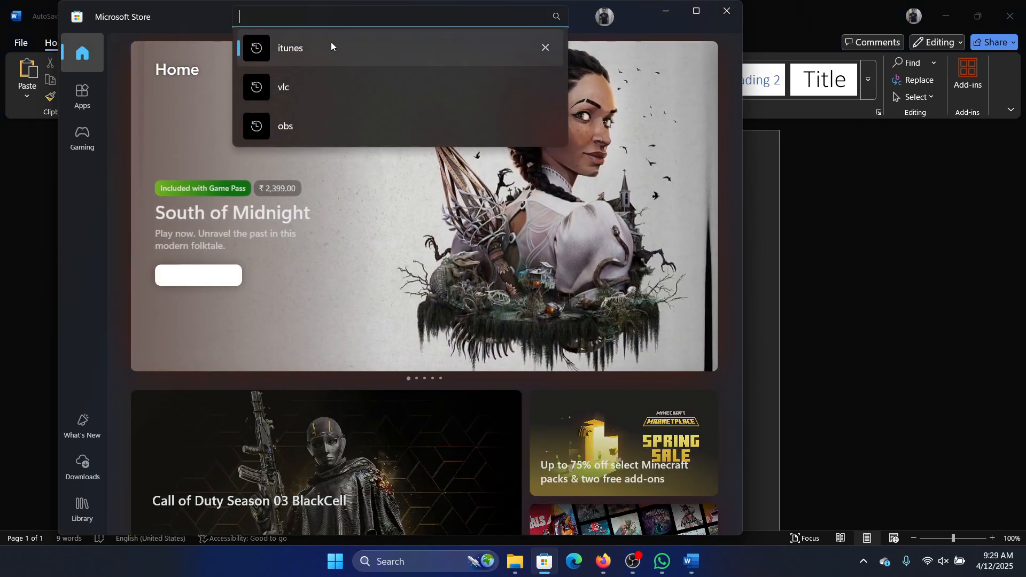
click(329, 47)
click(270, 197)
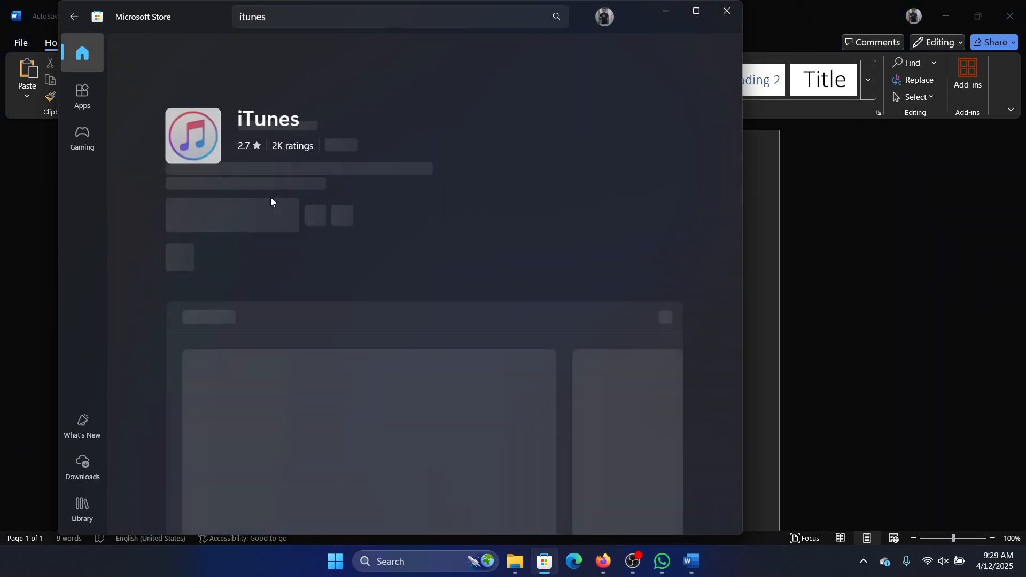
click(241, 219)
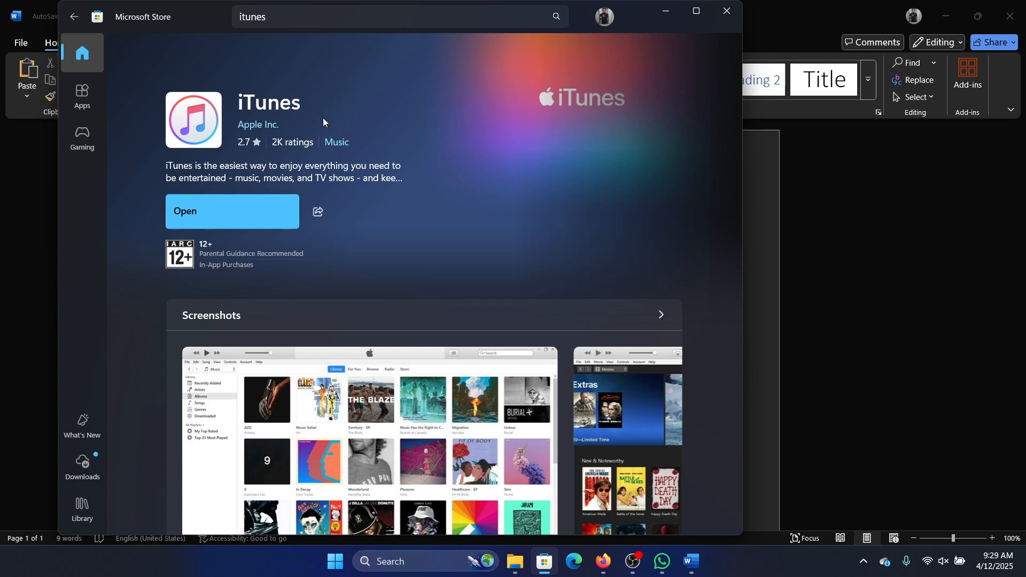
click(728, 10)
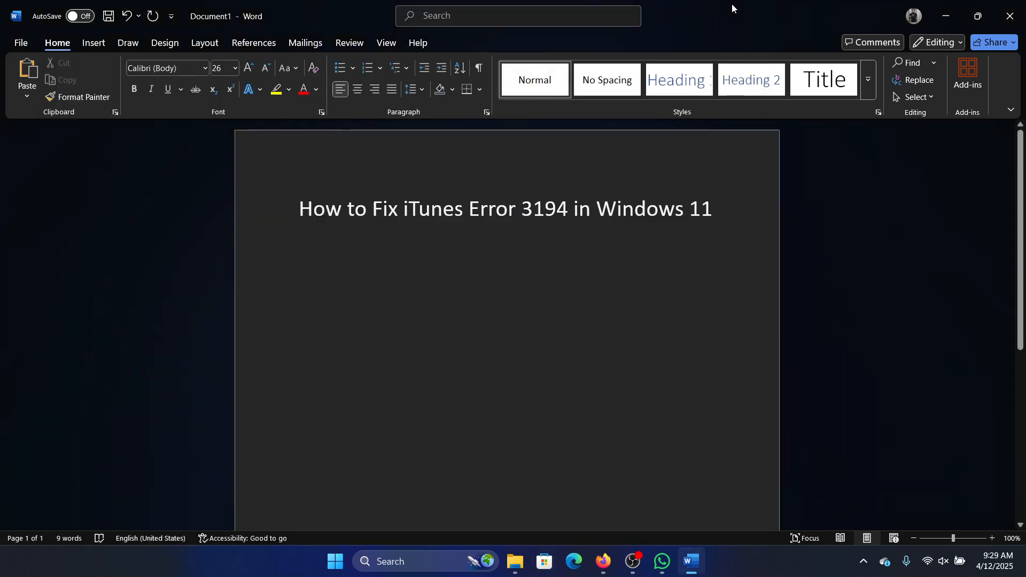